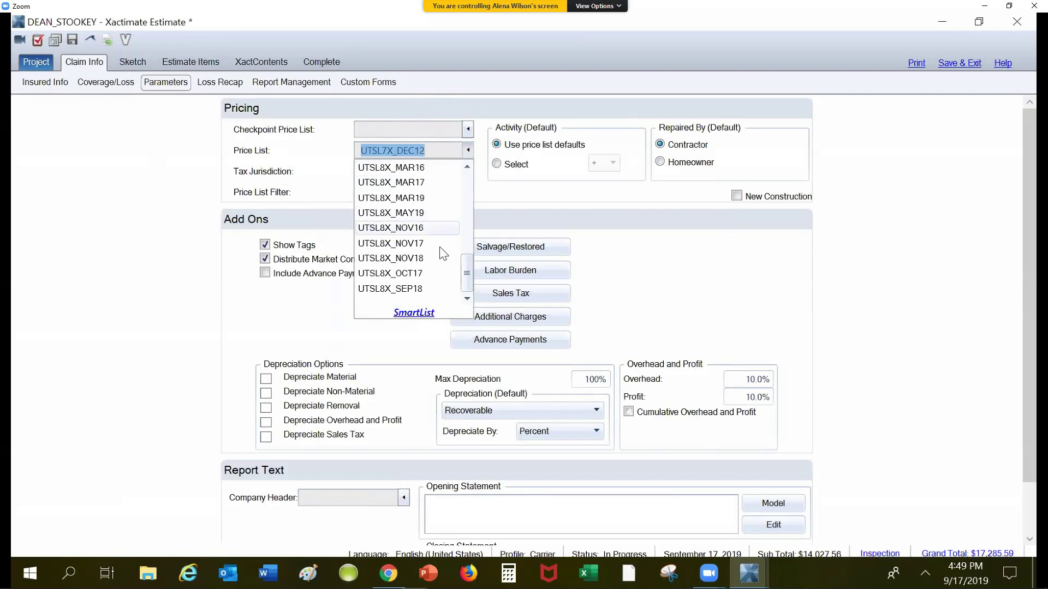
- Switch the estimate to price list UTSL8X_SEP19, keep the existing 7.05% tax jurisdiction, and re-price it with the default options
{"action": "left_click", "coordinate": [407, 169]}
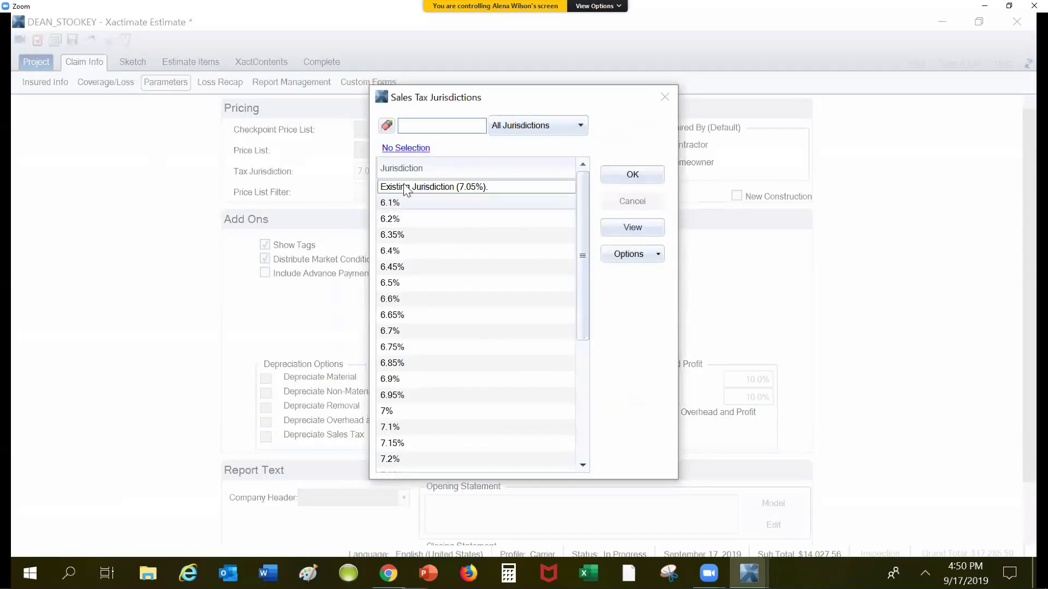
{"action": "left_click", "coordinate": [492, 189]}
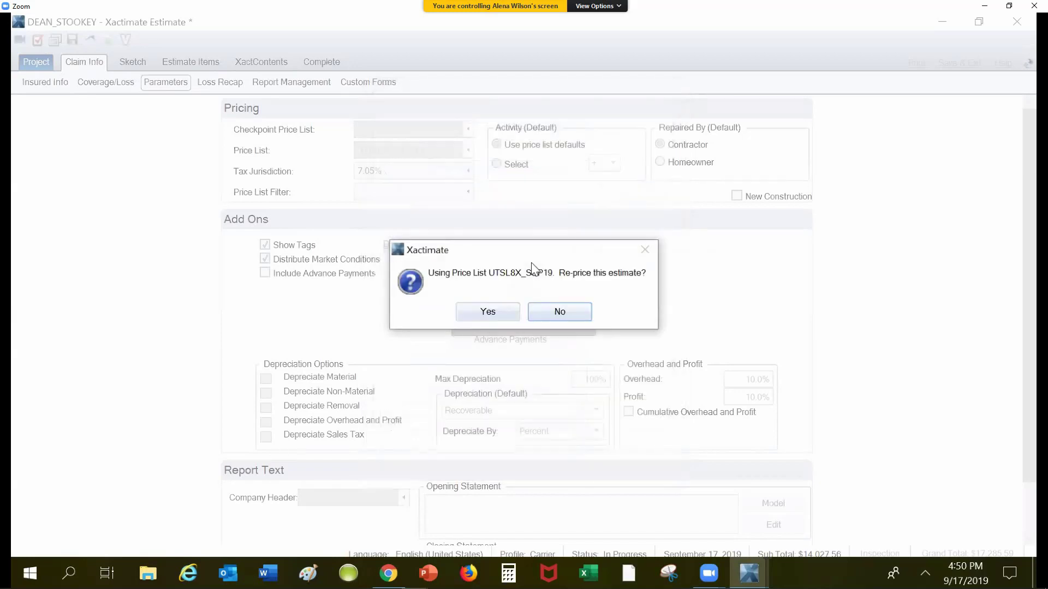
{"action": "left_click", "coordinate": [488, 314]}
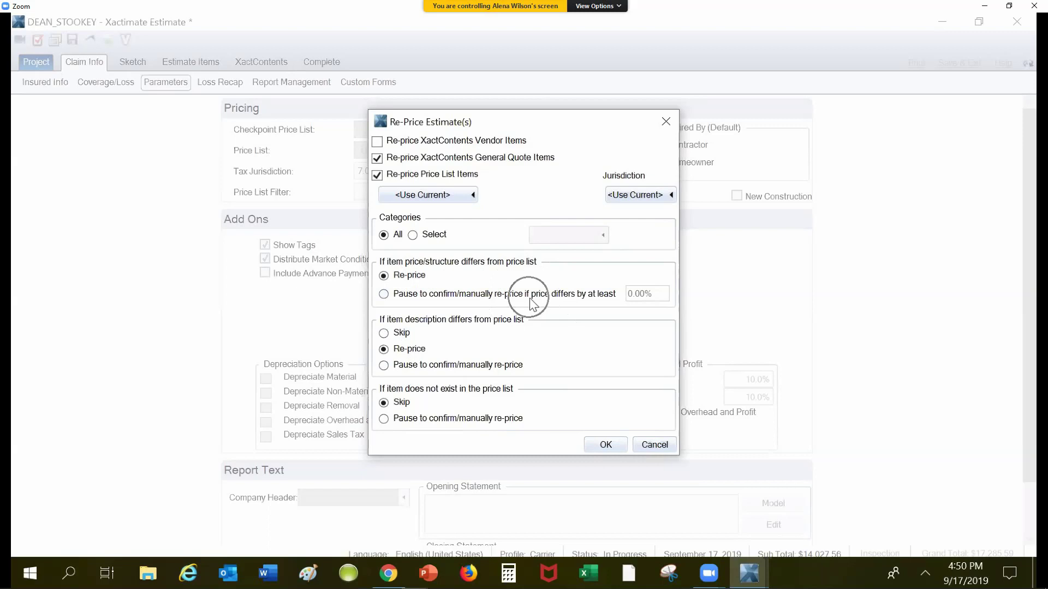
{"action": "left_click", "coordinate": [606, 445]}
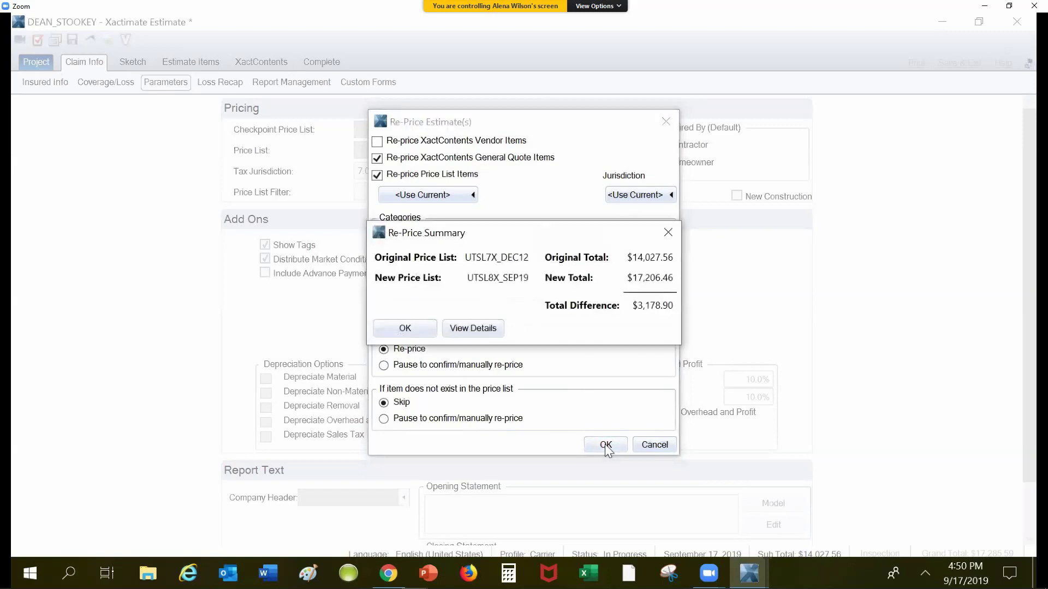
{"action": "left_click", "coordinate": [666, 316]}
- Open the detailed re-price report and examine the before and after prices, differences and net changes per line item
{"action": "left_click", "coordinate": [481, 329]}
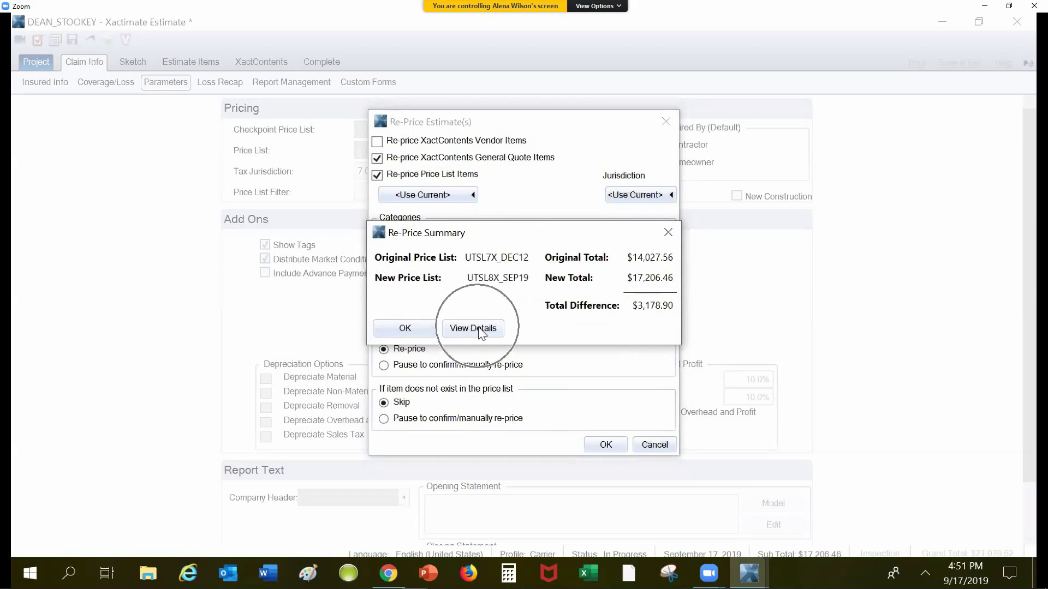
{"action": "left_click", "coordinate": [480, 329]}
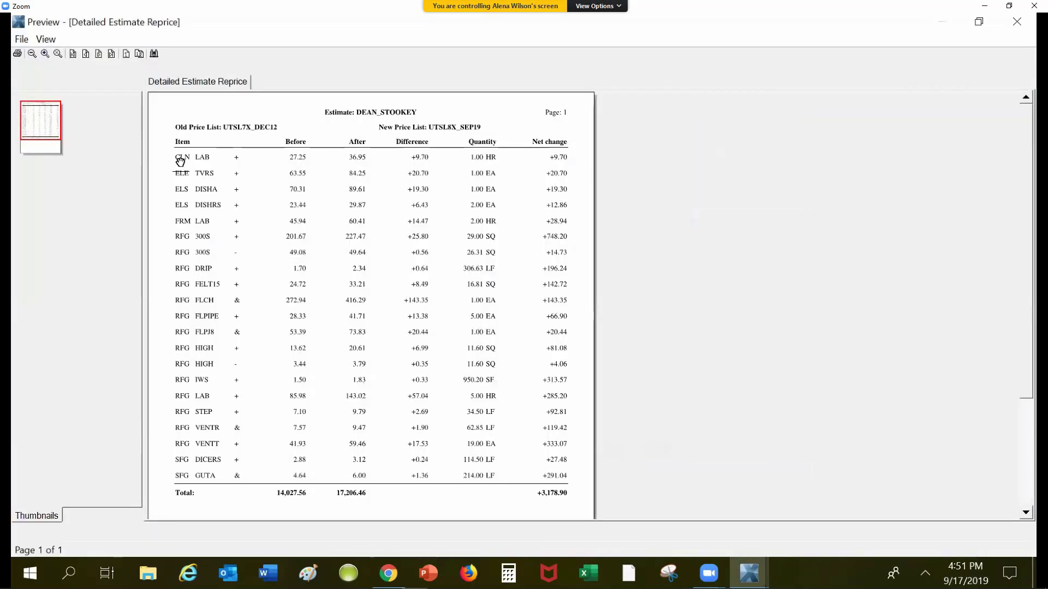
{"action": "left_click", "coordinate": [205, 161]}
{"action": "scroll", "coordinate": [507, 212], "scroll_direction": "down", "scroll_amount": 5}
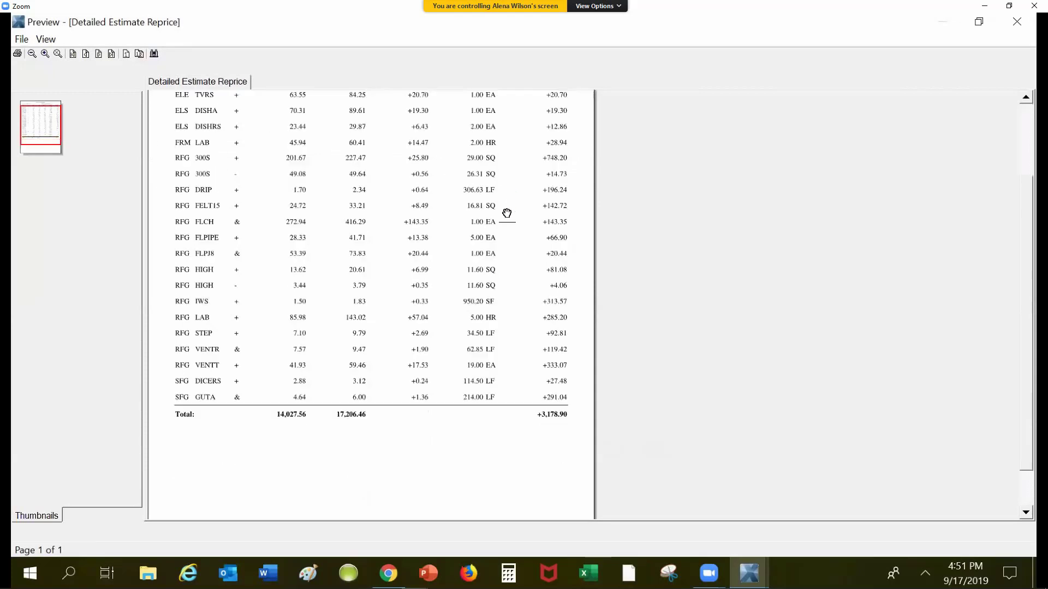
{"action": "scroll", "coordinate": [358, 238], "scroll_direction": "up", "scroll_amount": 5}
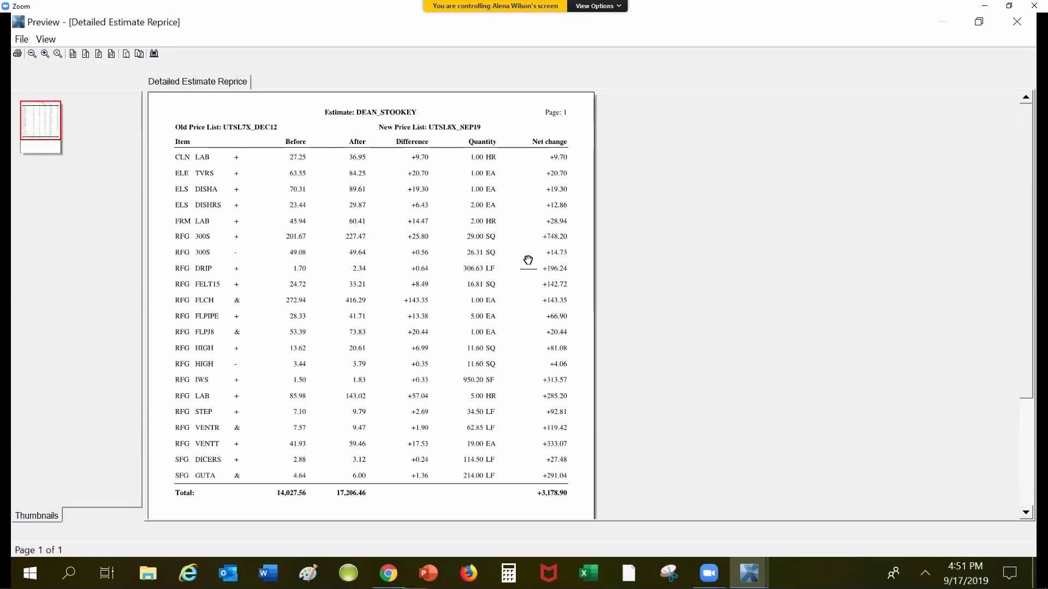
{"action": "left_click", "coordinate": [570, 247]}
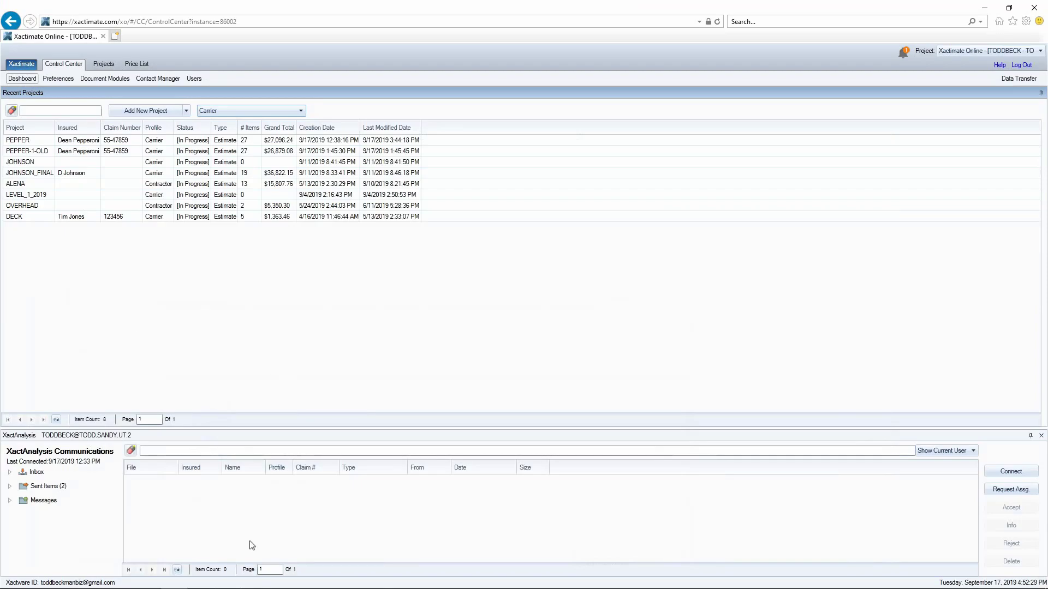
- Switch to the TEST_MACRO1 estimate window and accept its re-price summary for price list COCS8X_SEP18
{"action": "mouse_move", "coordinate": [307, 583]}
{"action": "left_click", "coordinate": [346, 525]}
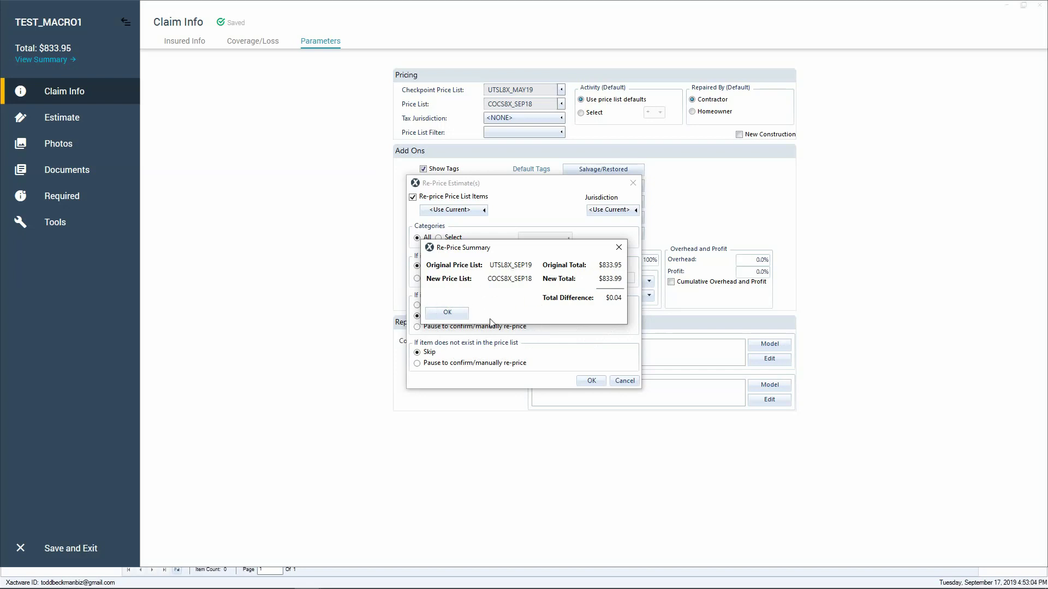
{"action": "left_click", "coordinate": [447, 312]}
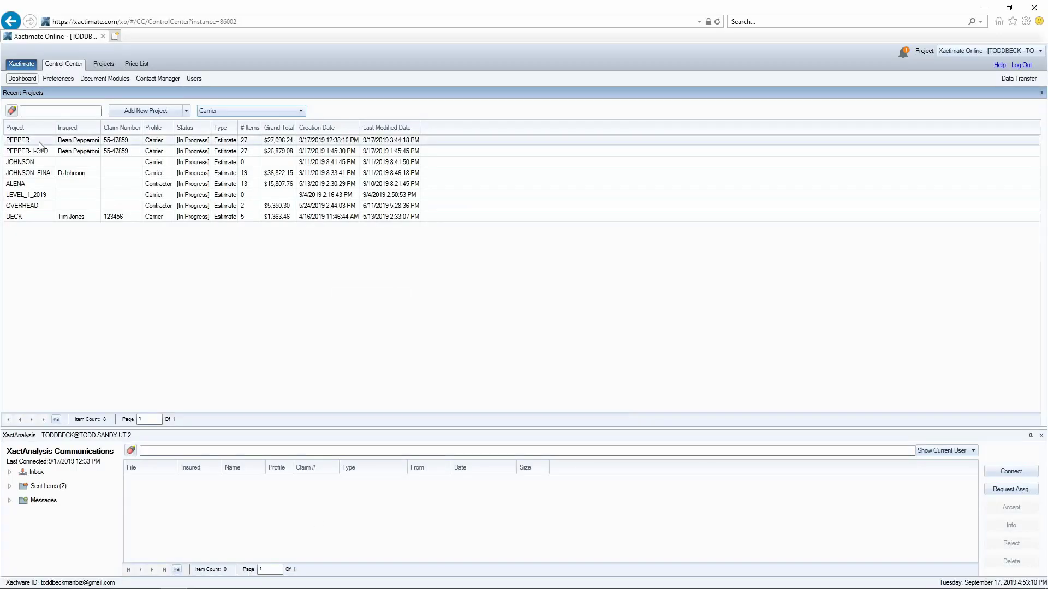
- Re-price the PEPPER estimate with price list UTSL8X_SEP19 using the default options, and save and exit the project
{"action": "double_click", "coordinate": [39, 143]}
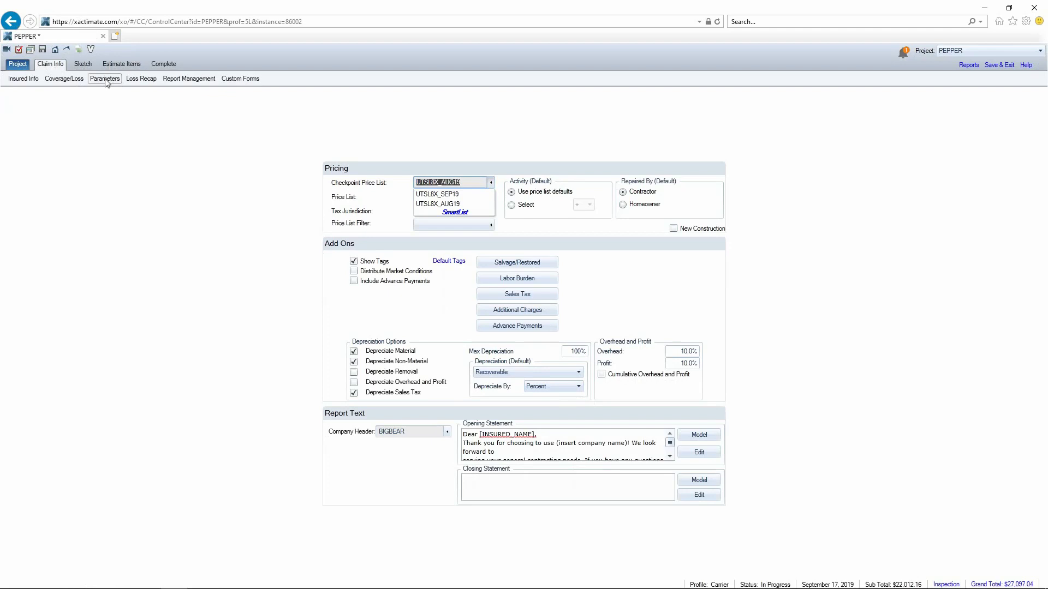
{"action": "left_click", "coordinate": [491, 197]}
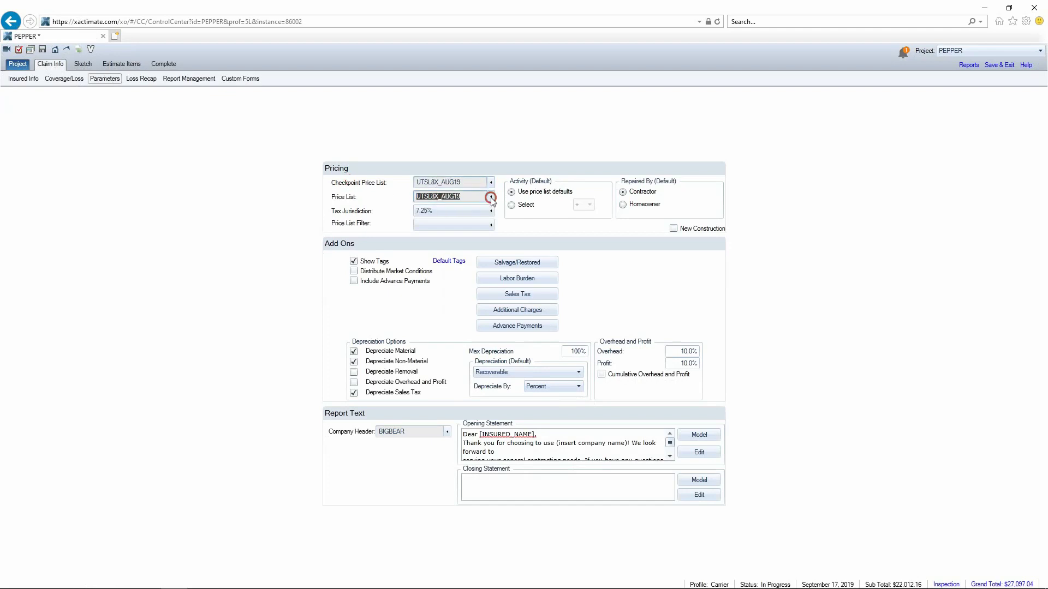
{"action": "left_click", "coordinate": [460, 217]}
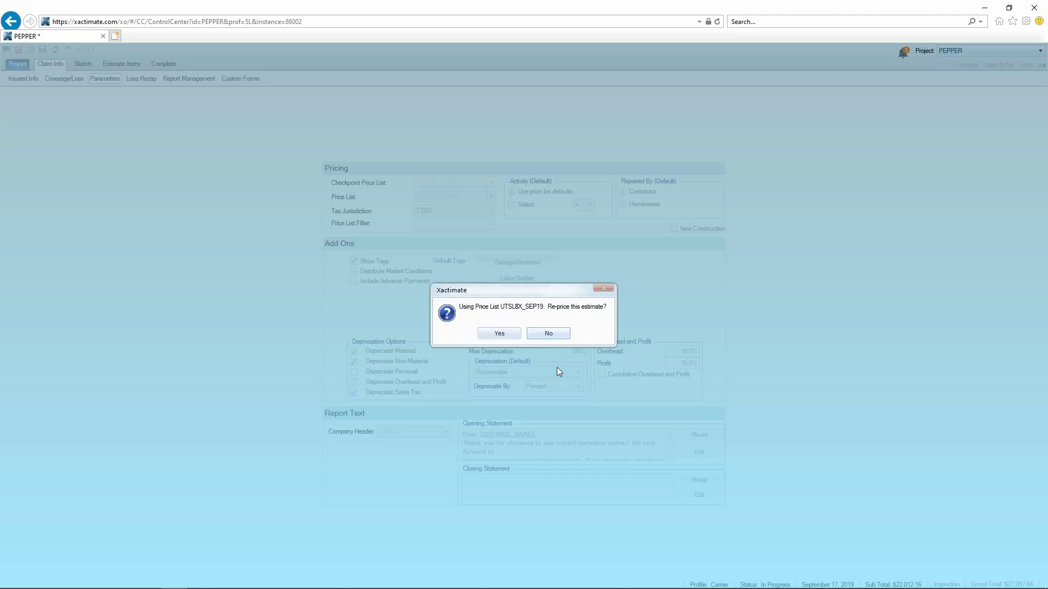
{"action": "left_click", "coordinate": [503, 334]}
{"action": "left_click", "coordinate": [577, 415]}
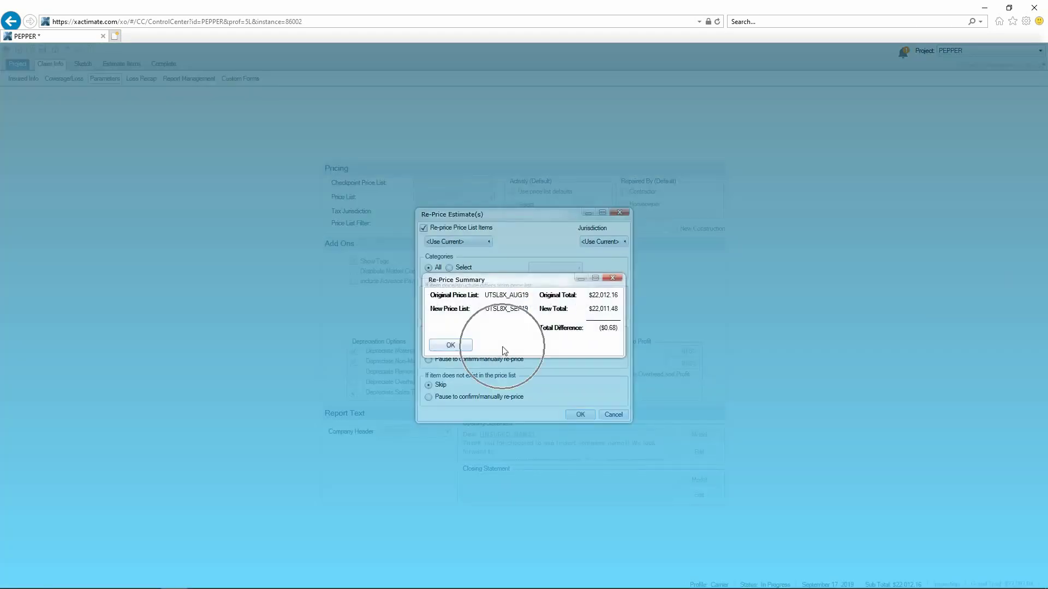
{"action": "left_click", "coordinate": [451, 346]}
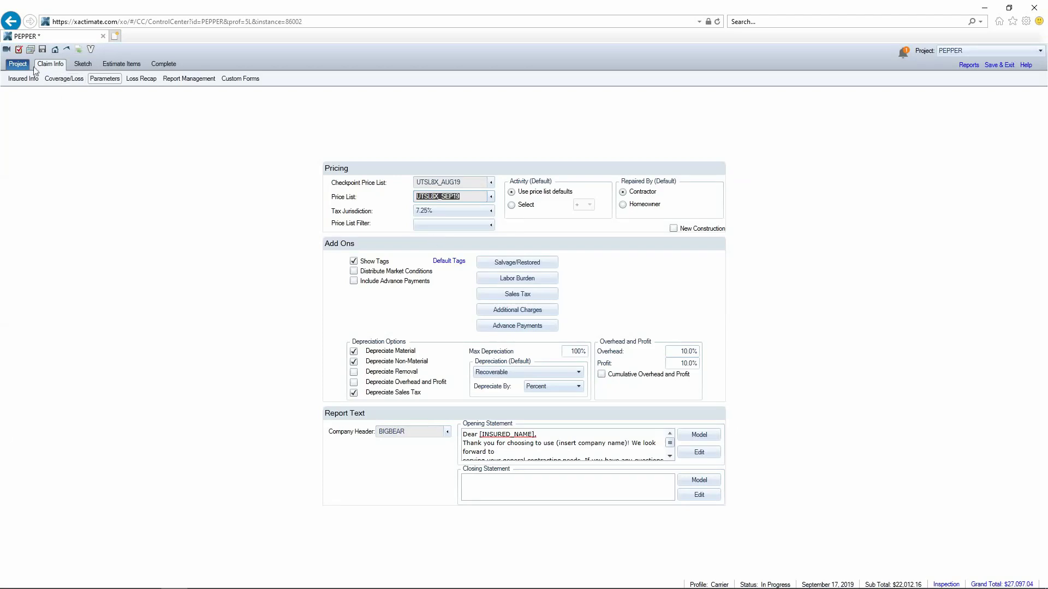
{"action": "left_click", "coordinate": [997, 66]}
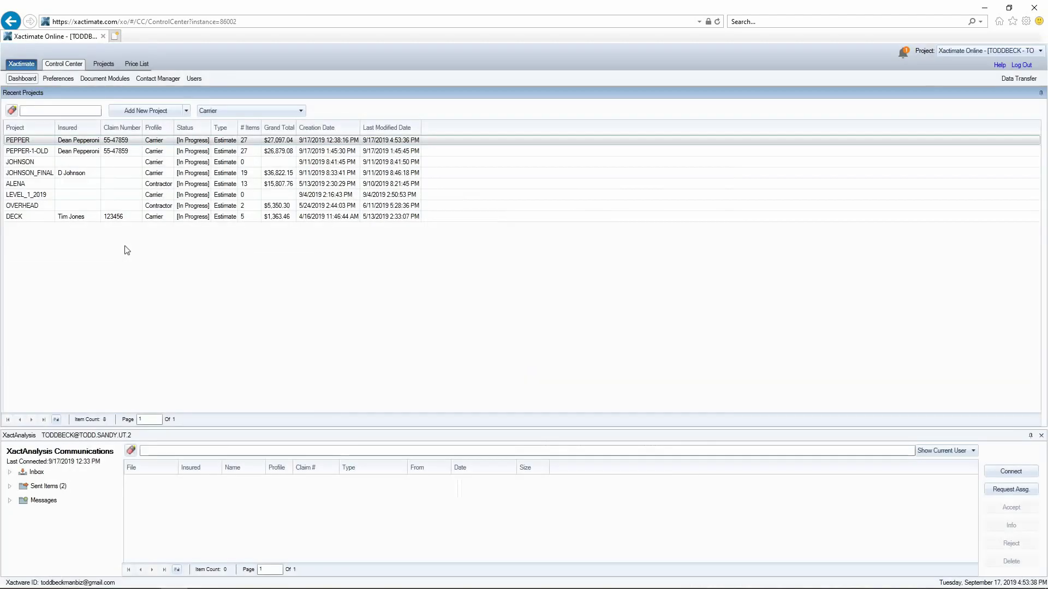
- Delete the existing PEPPER-1-OLD project from the recent projects
{"action": "left_click", "coordinate": [41, 153]}
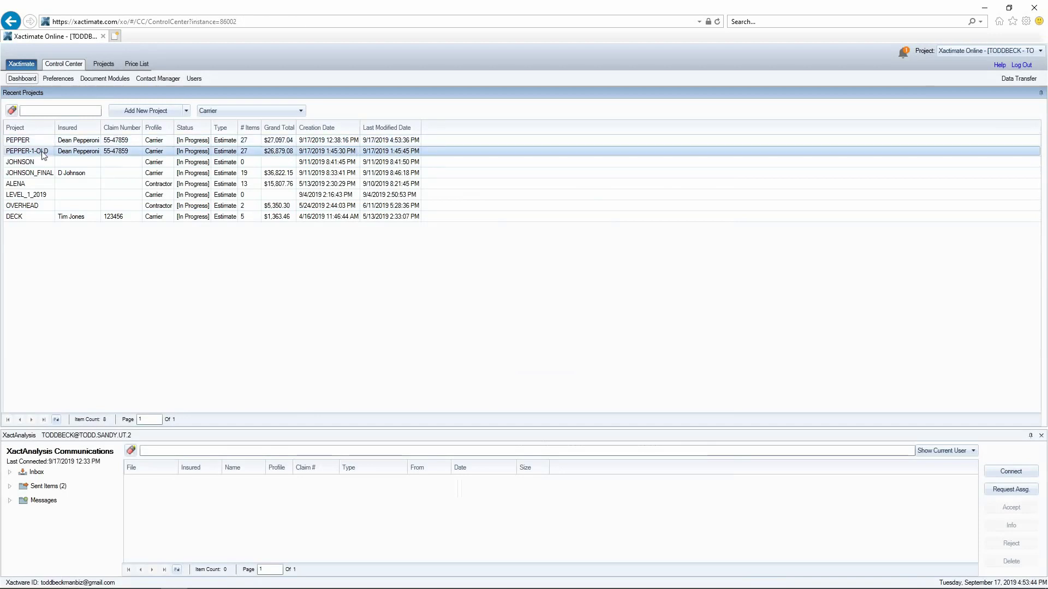
{"action": "key", "text": "Delete"}
{"action": "left_click", "coordinate": [499, 330]}
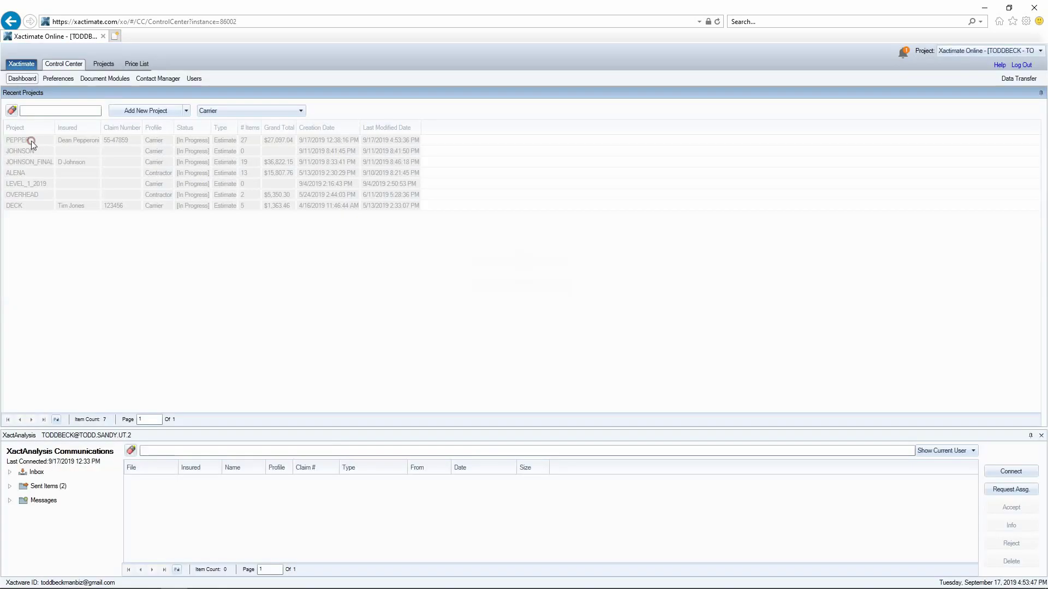
- Duplicate the PEPPER project under the name PEPPER-1-OLD with the Carrier profile
{"action": "left_click", "coordinate": [31, 141]}
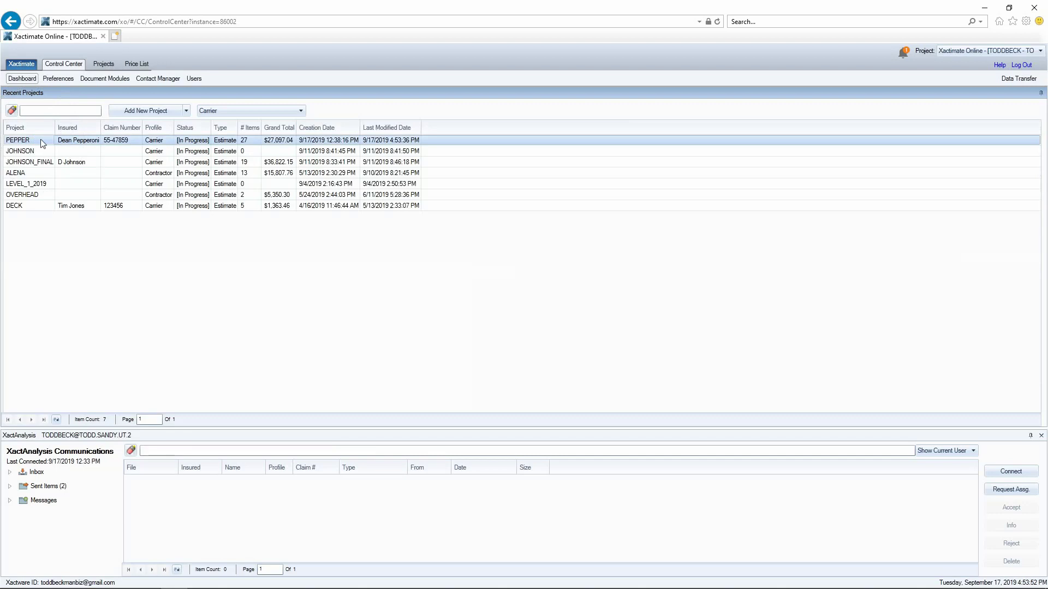
{"action": "right_click", "coordinate": [47, 145]}
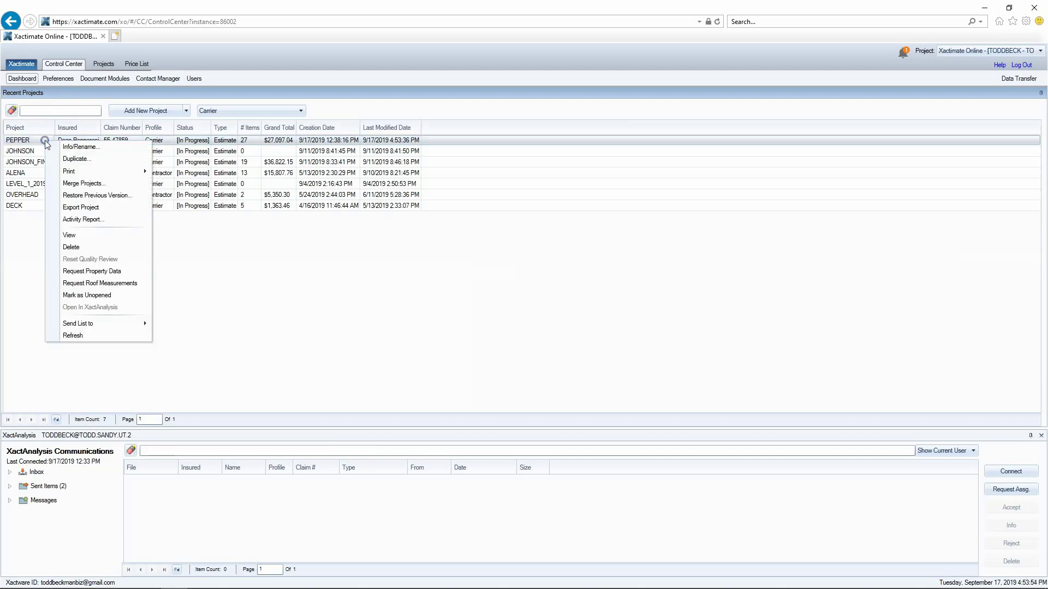
{"action": "left_click", "coordinate": [54, 158]}
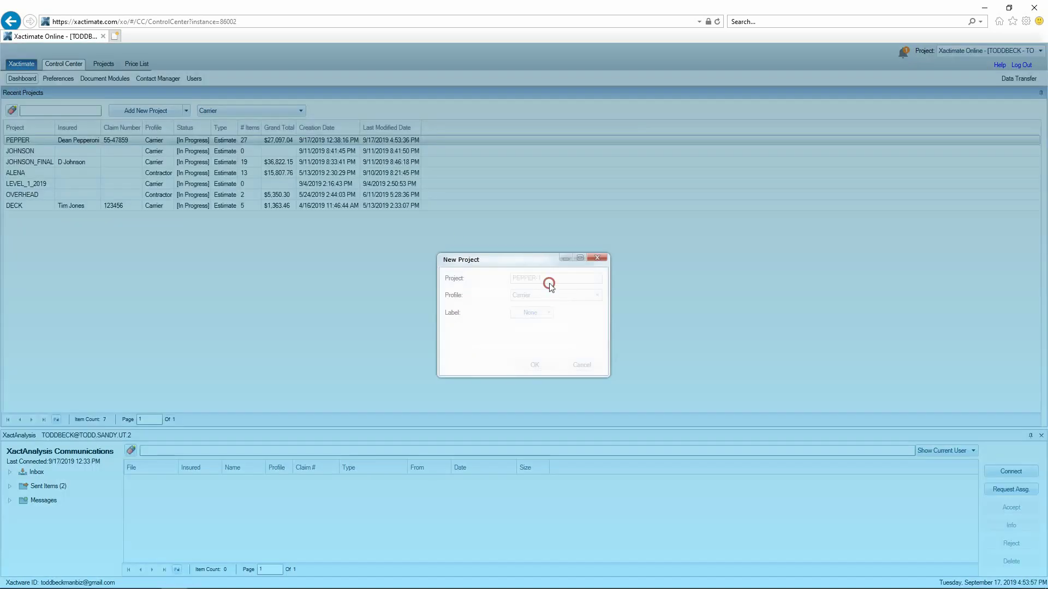
{"action": "left_click", "coordinate": [549, 278]}
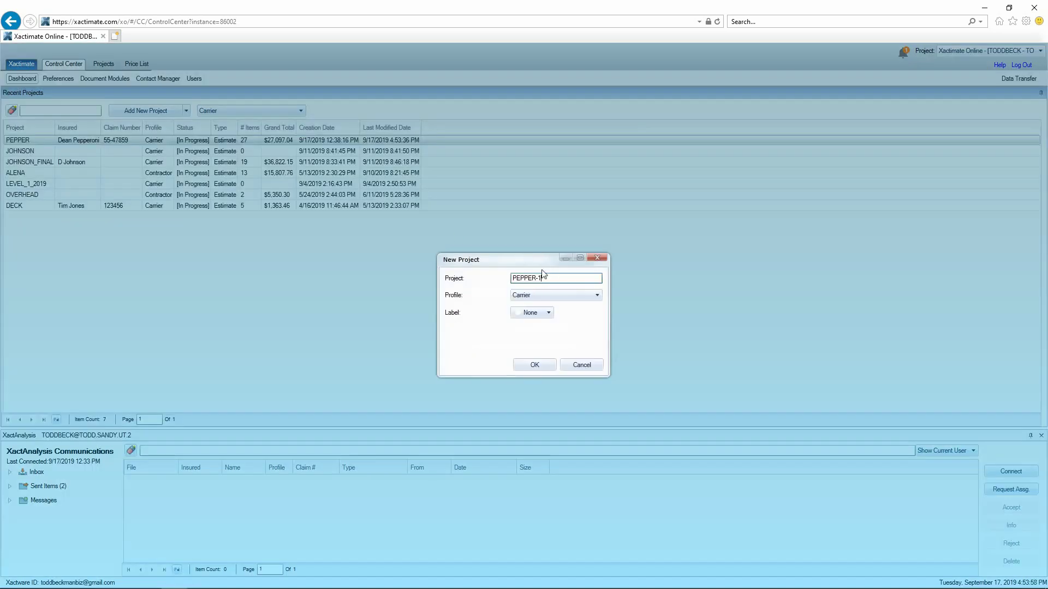
{"action": "type", "text": "OLD"}
{"action": "left_click", "coordinate": [534, 365]}
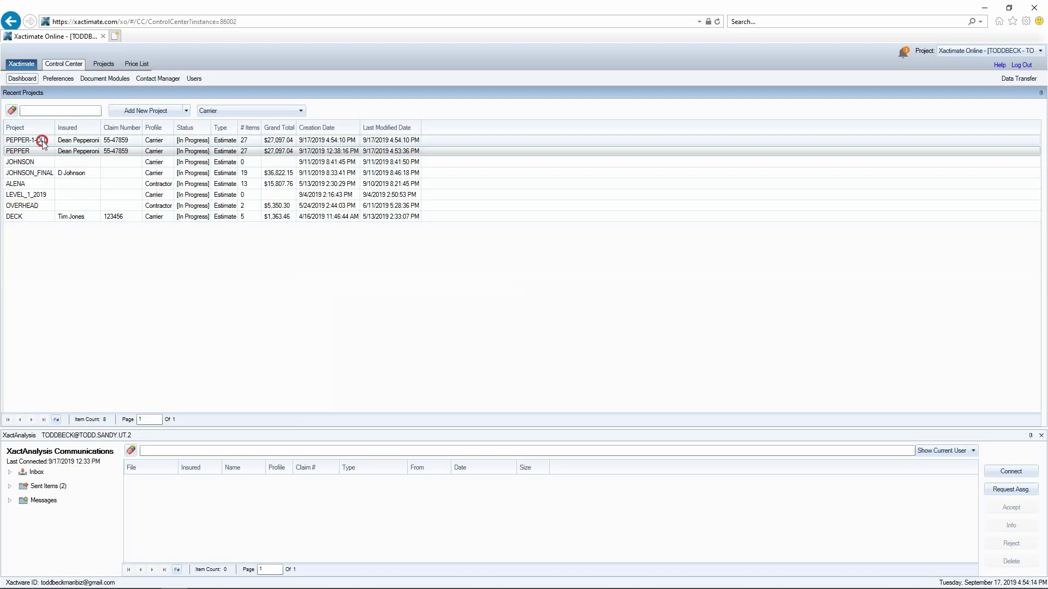
- Open PEPPER-1-OLD, change its price list to UTSL8X_AUG19, and re-price the estimate with the default options
{"action": "double_click", "coordinate": [42, 141]}
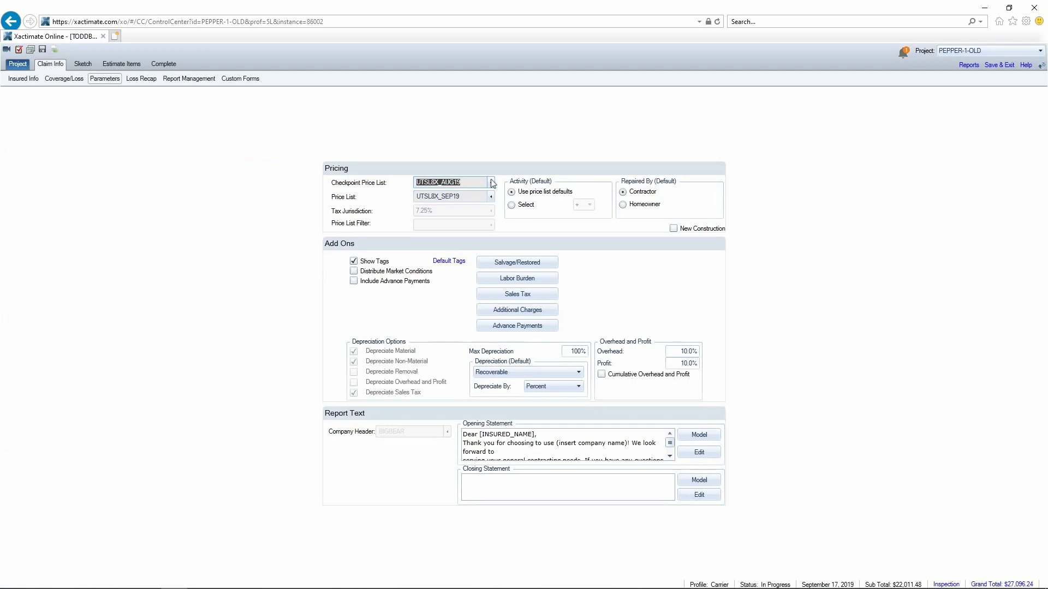
{"action": "left_click", "coordinate": [489, 198]}
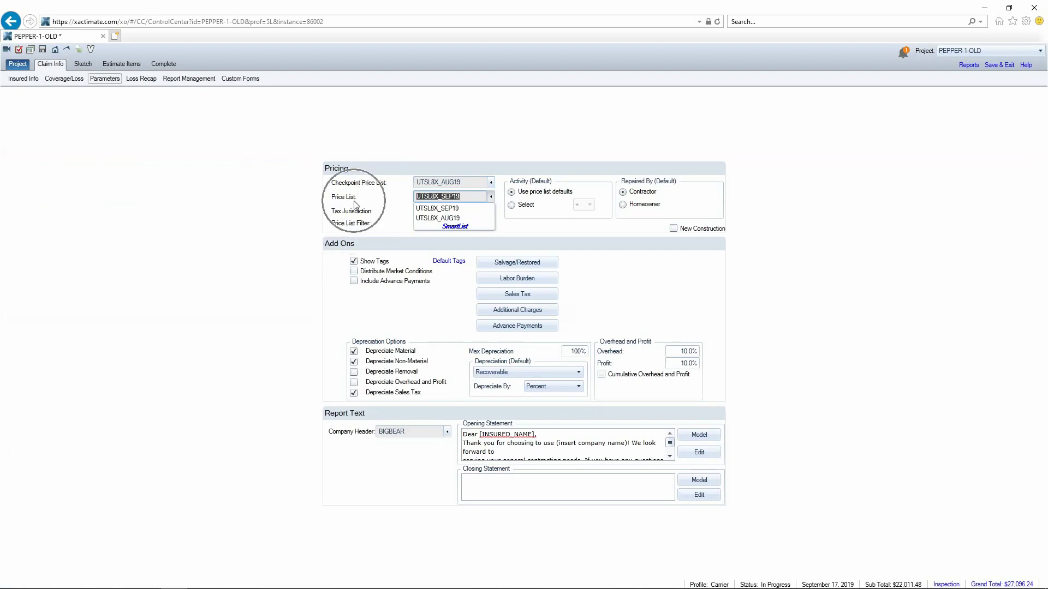
{"action": "left_click", "coordinate": [354, 205]}
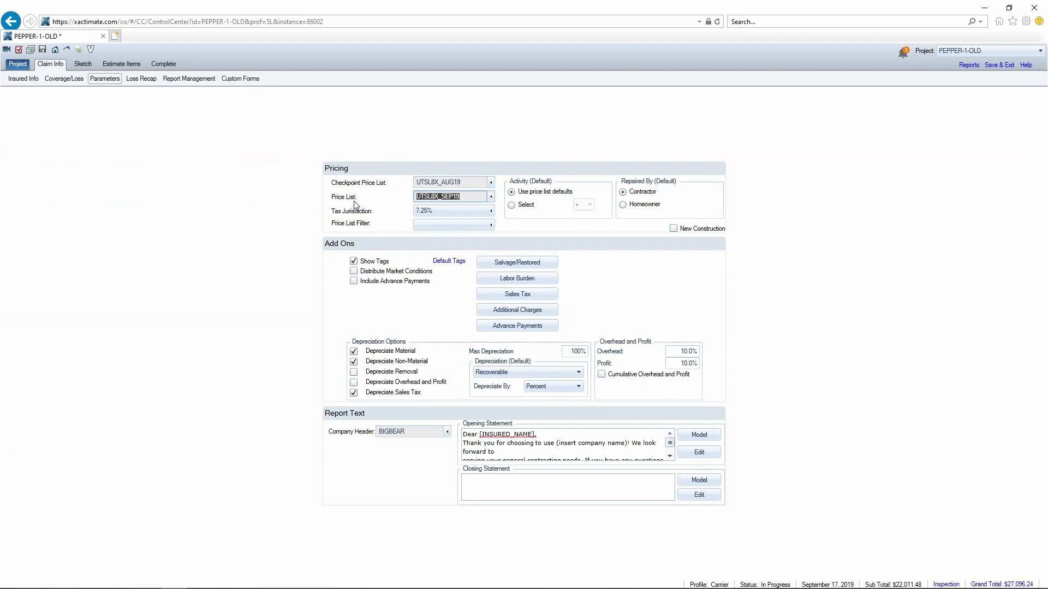
{"action": "left_click", "coordinate": [465, 200]}
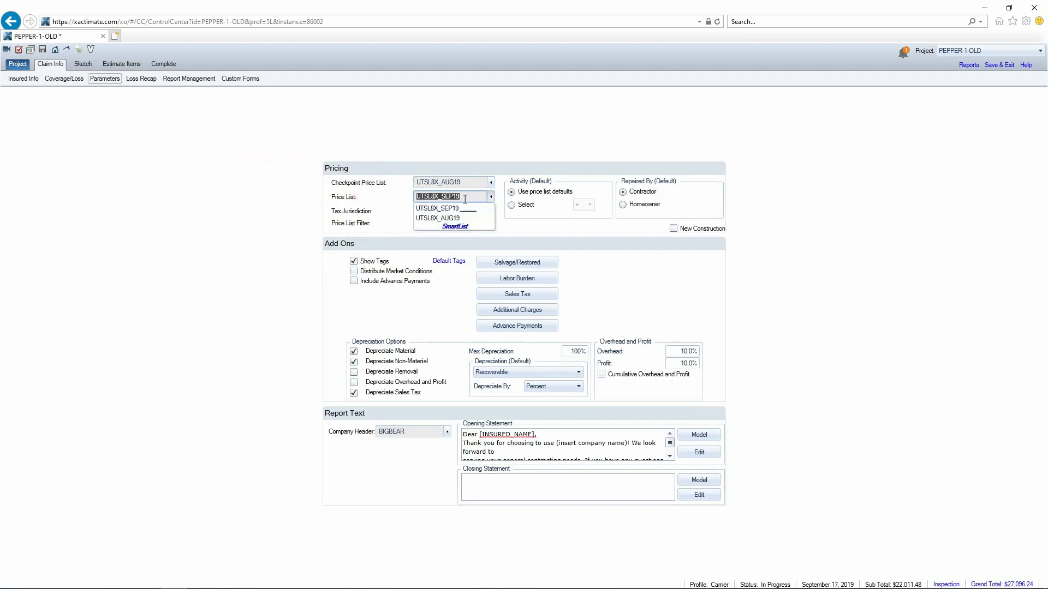
{"action": "left_click", "coordinate": [456, 218]}
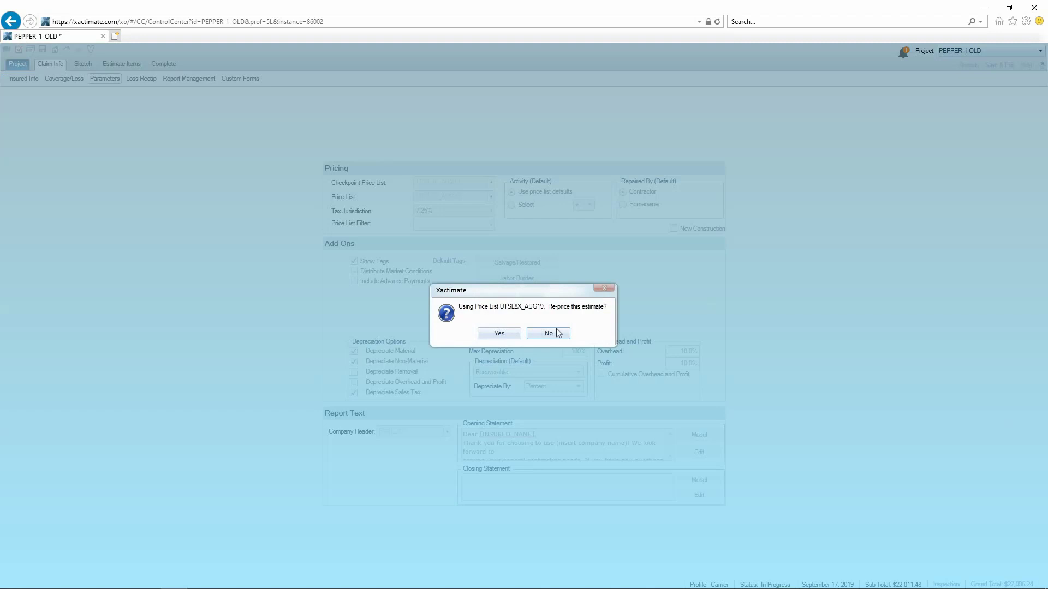
{"action": "left_click", "coordinate": [500, 335]}
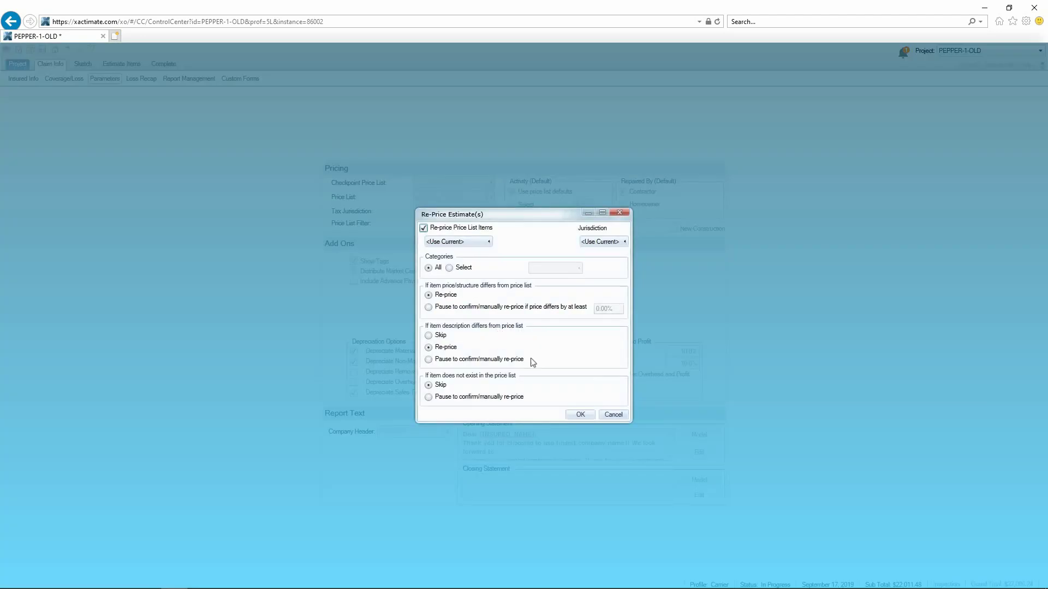
{"action": "left_click", "coordinate": [577, 414]}
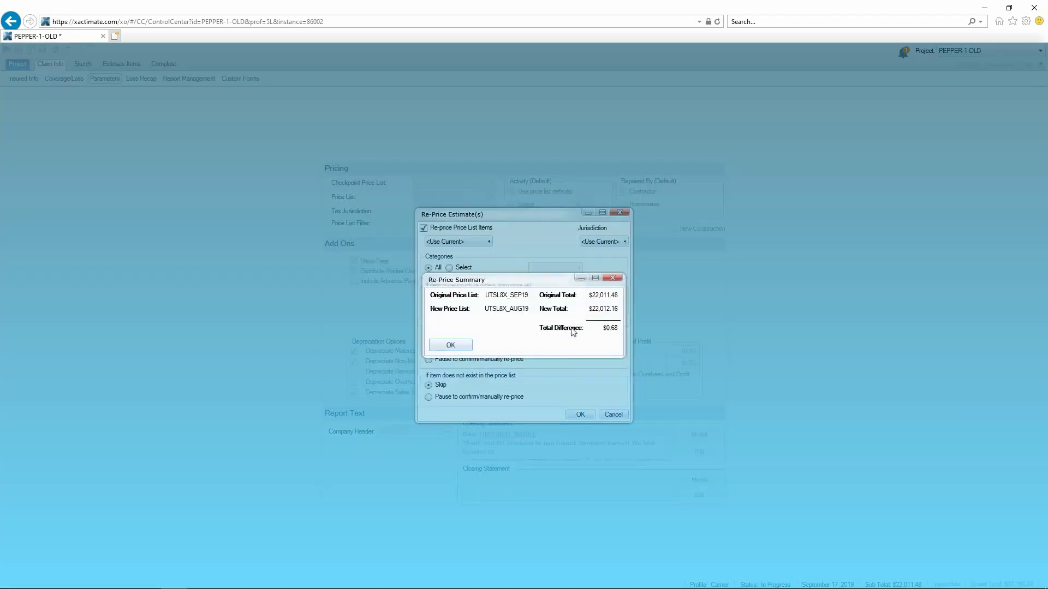
{"action": "left_click", "coordinate": [449, 347]}
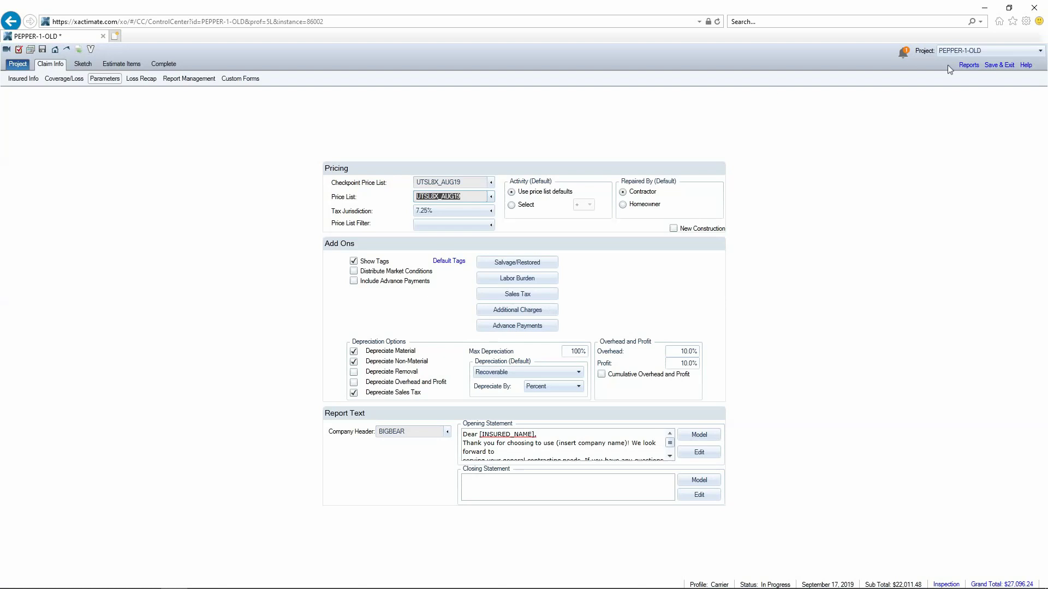
{"action": "key", "text": "alt+Down"}
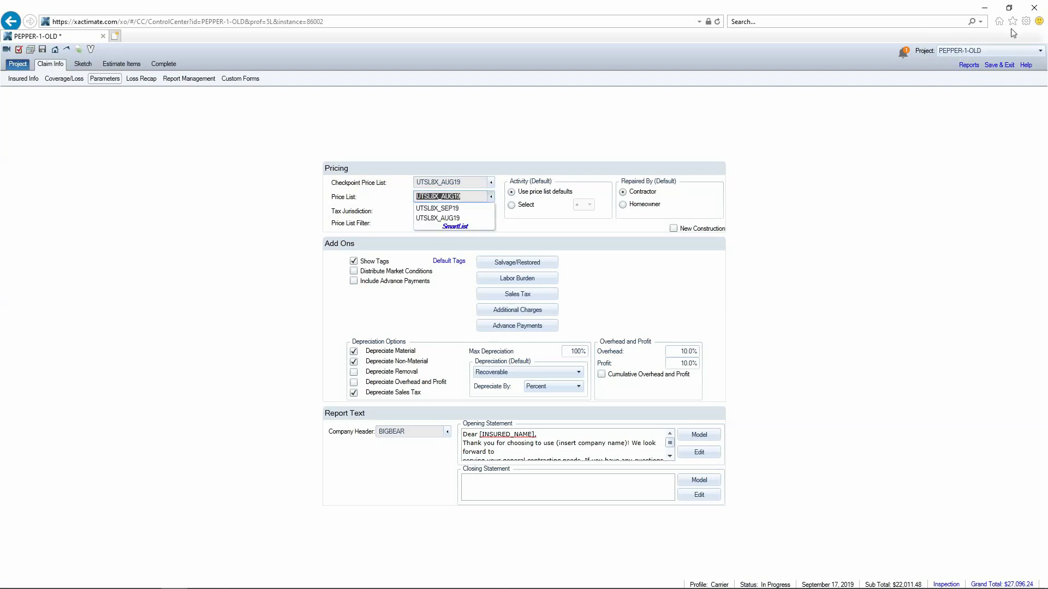
- Open the estimate reports for PEPPER-1-OLD and choose the Differences Report
{"action": "left_click", "coordinate": [968, 66]}
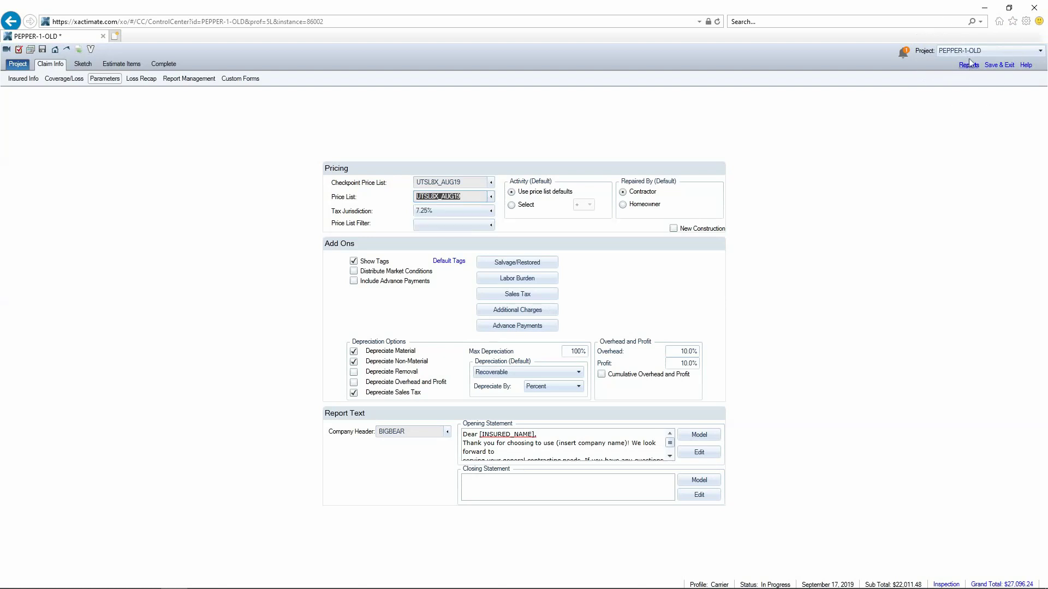
{"action": "left_click", "coordinate": [968, 66]}
{"action": "left_click", "coordinate": [412, 225]}
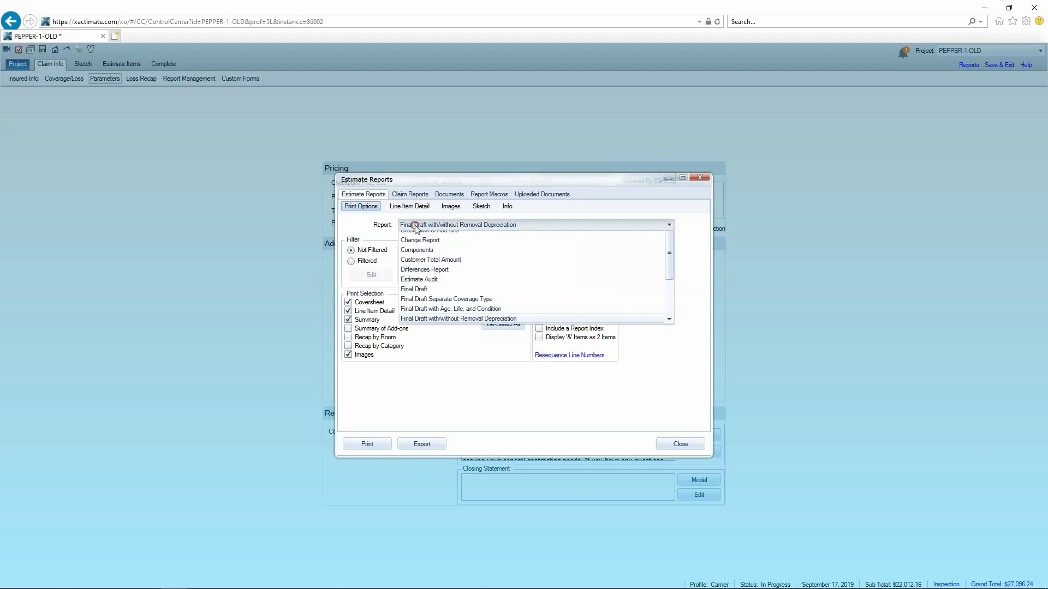
{"action": "left_click", "coordinate": [447, 286]}
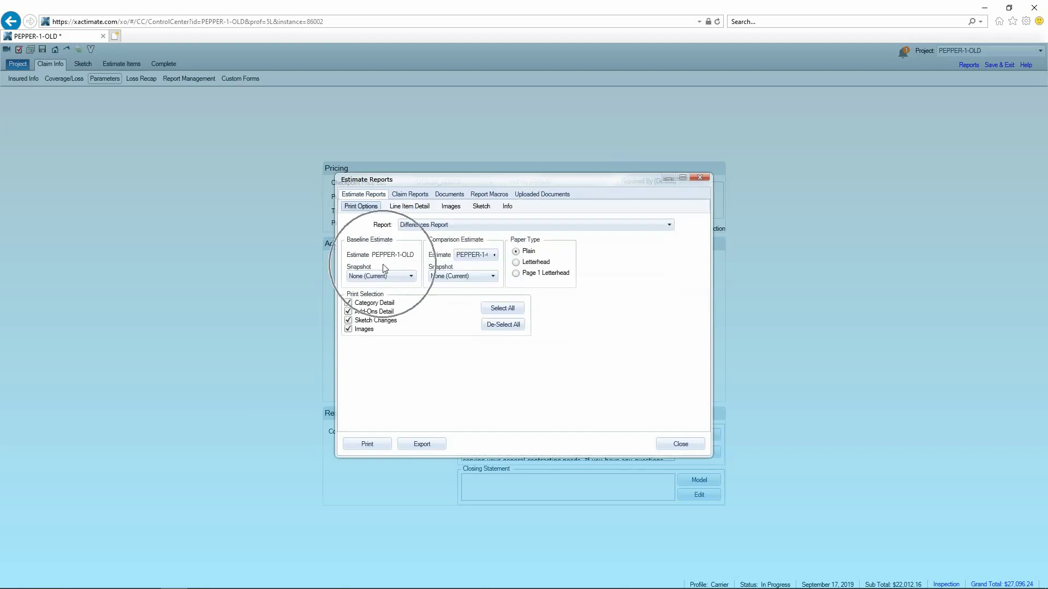
- Search the project list for "pepper" and set PEPPER as the comparison estimate of the Differences Report
{"action": "left_click", "coordinate": [480, 255]}
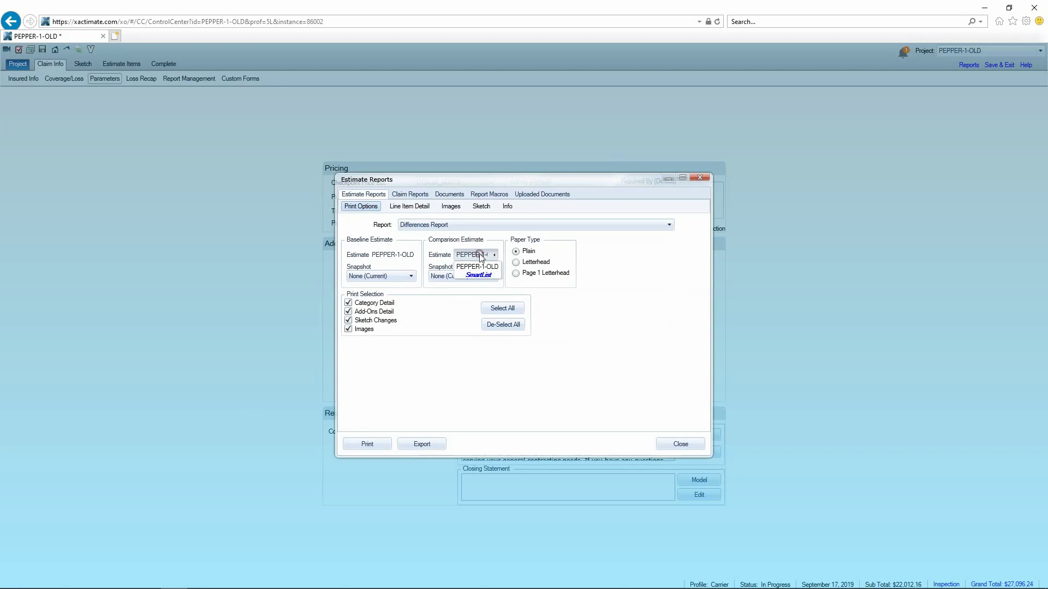
{"action": "left_click", "coordinate": [480, 276]}
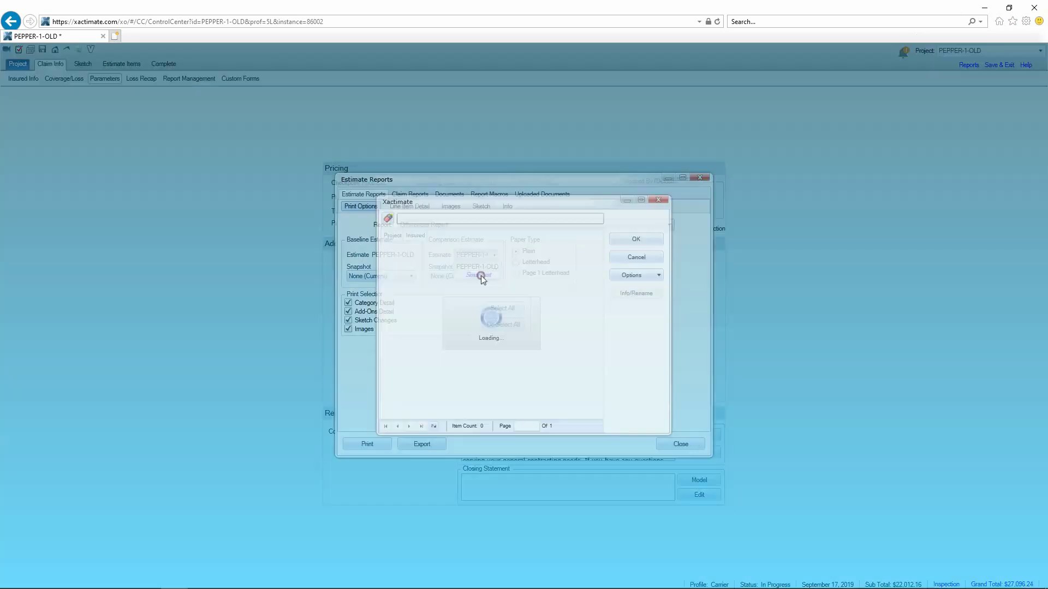
{"action": "left_click", "coordinate": [442, 219]}
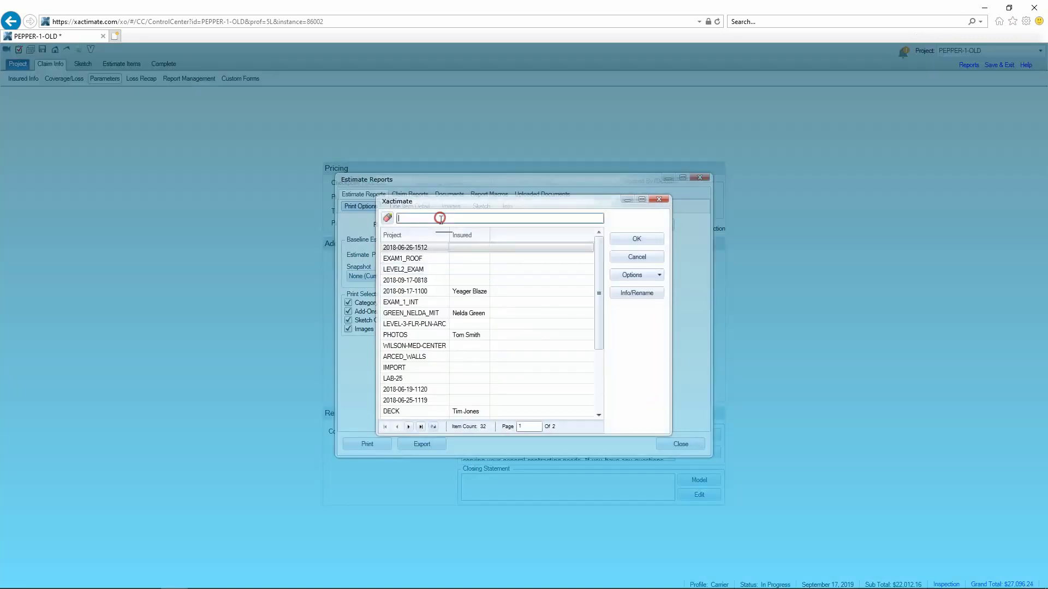
{"action": "type", "text": "pepper"}
{"action": "left_click", "coordinate": [414, 258]}
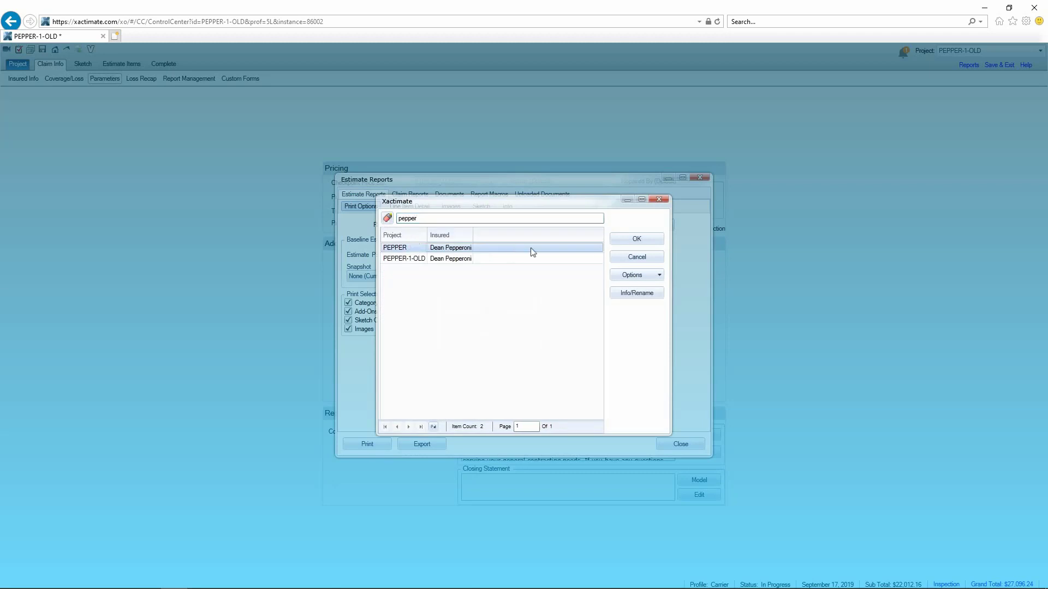
{"action": "left_click", "coordinate": [636, 239]}
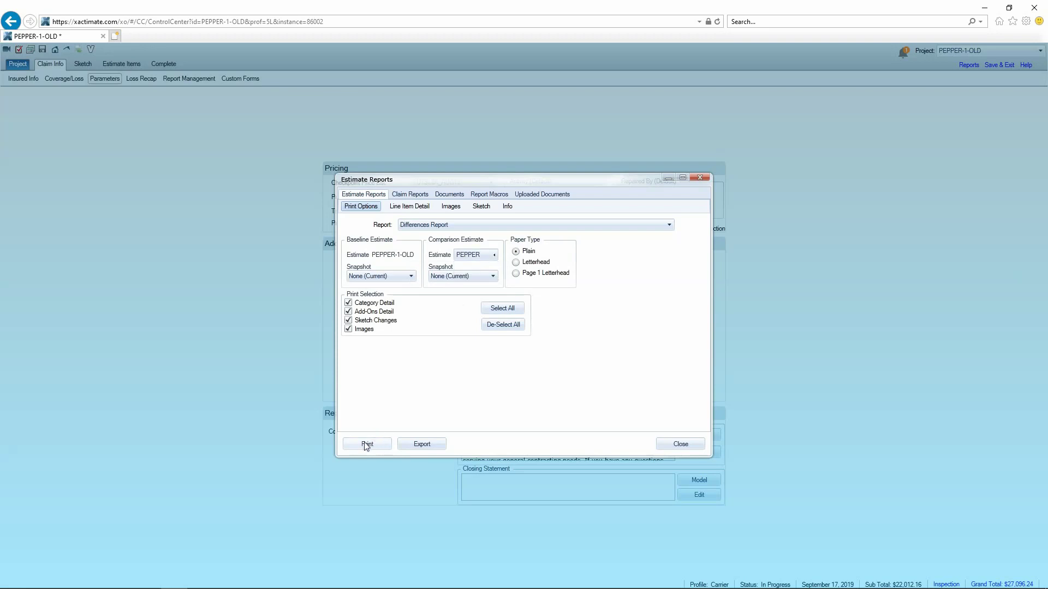
- Print the Differences Report to review the category detail, and close the report and the reports dialog
{"action": "left_click", "coordinate": [367, 444]}
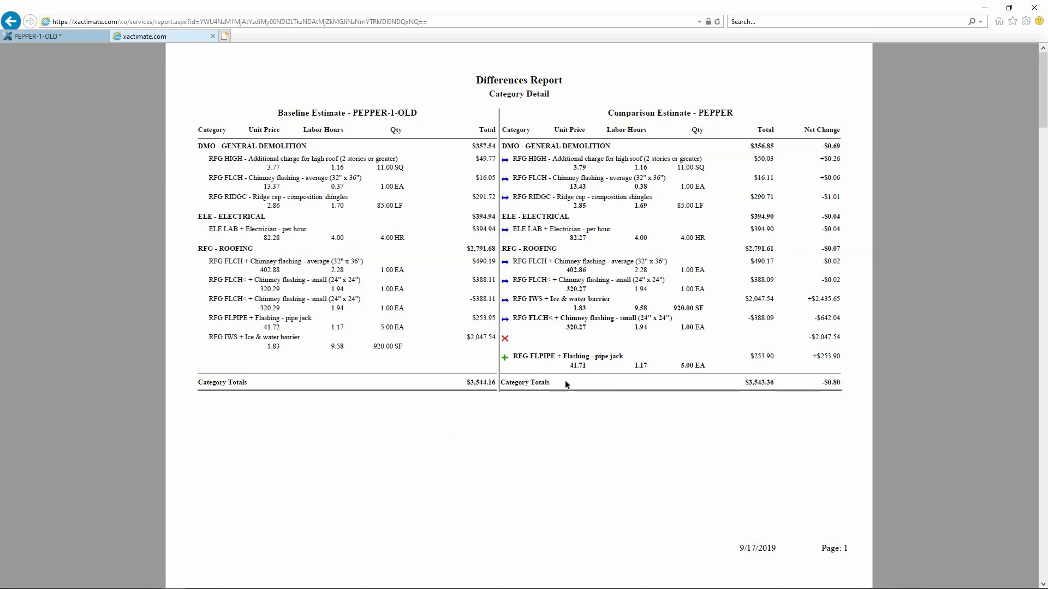
{"action": "left_click", "coordinate": [213, 36]}
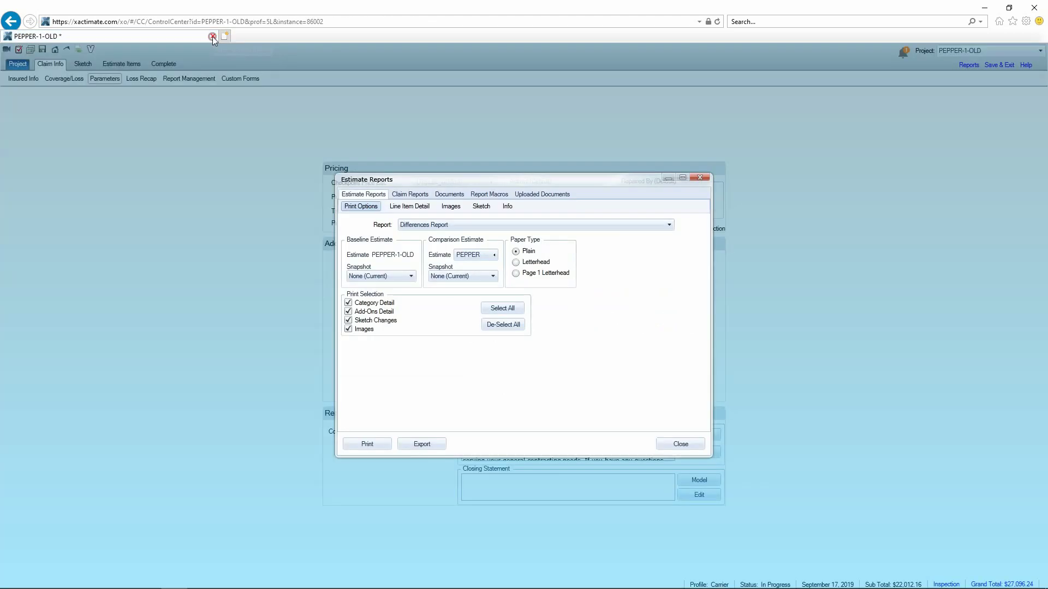
{"action": "left_click", "coordinate": [678, 440]}
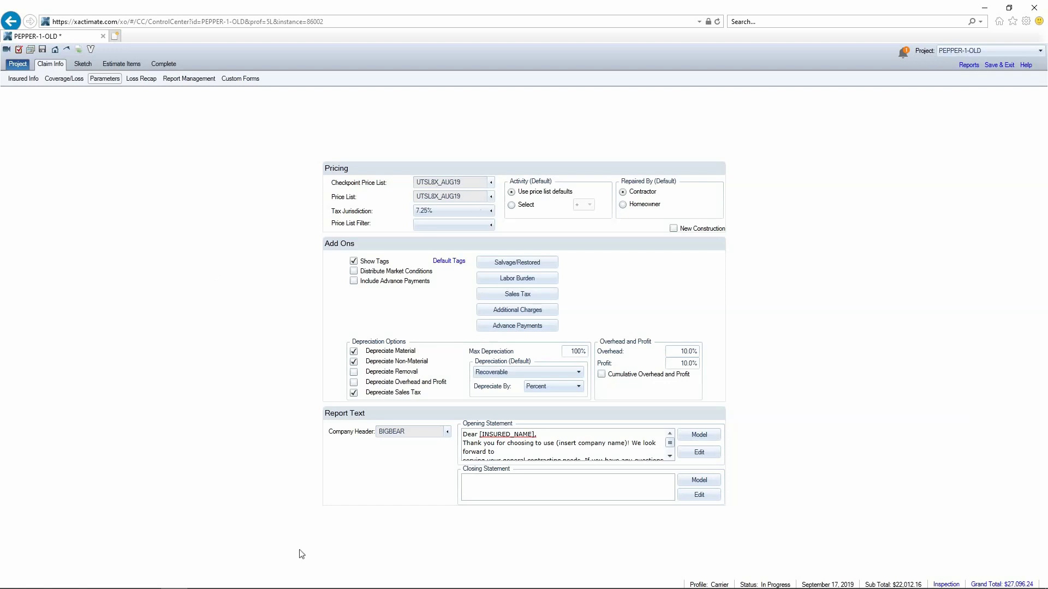
- Switch to the Xactimate desktop app with the TEST_MACRO1 project and open its reports
{"action": "mouse_move", "coordinate": [305, 586]}
{"action": "left_click", "coordinate": [333, 562]}
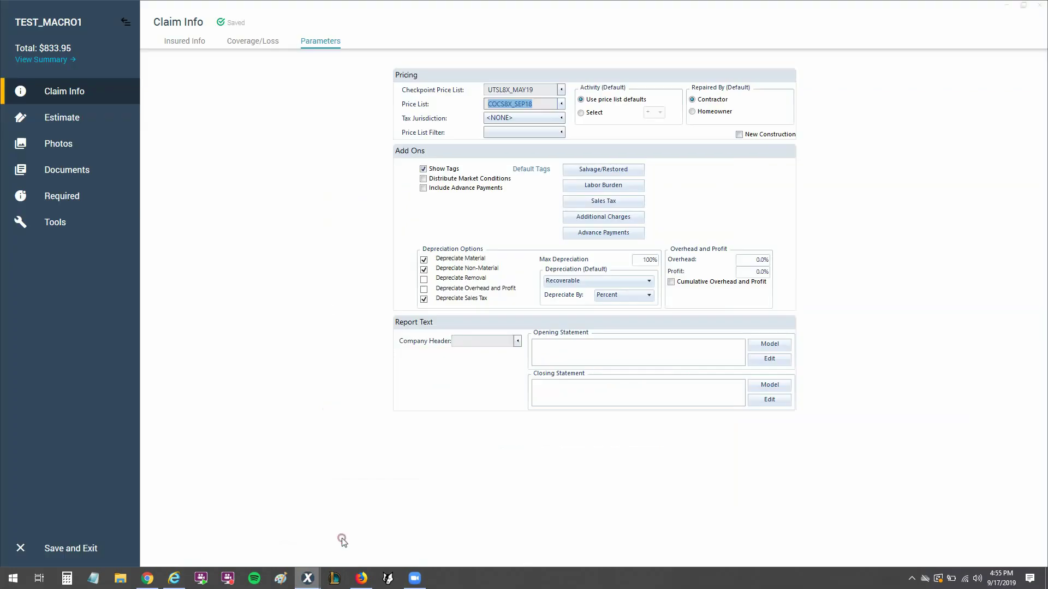
{"action": "left_click", "coordinate": [73, 176]}
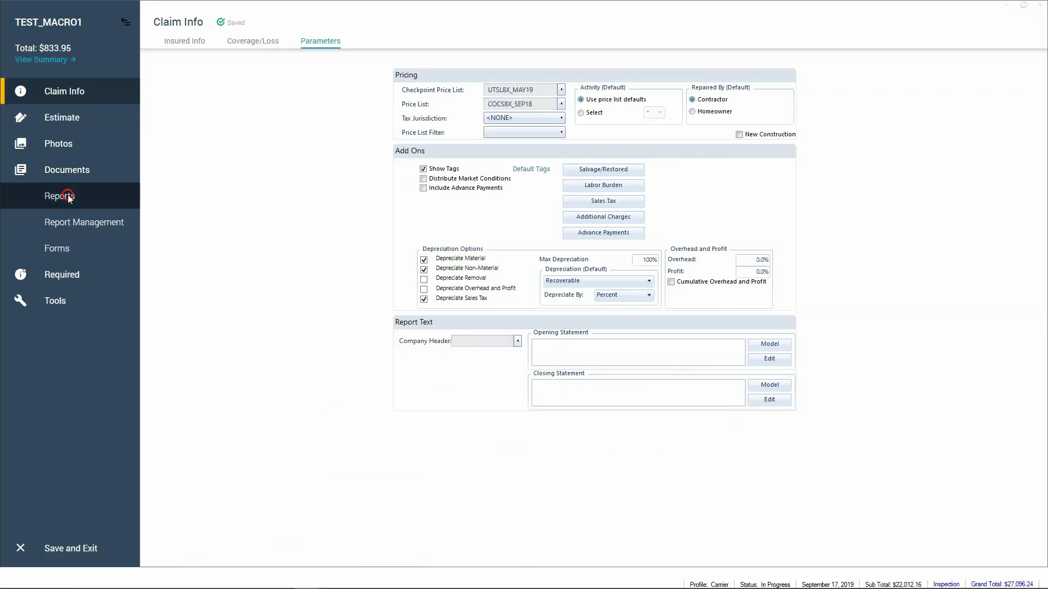
{"action": "left_click", "coordinate": [67, 195]}
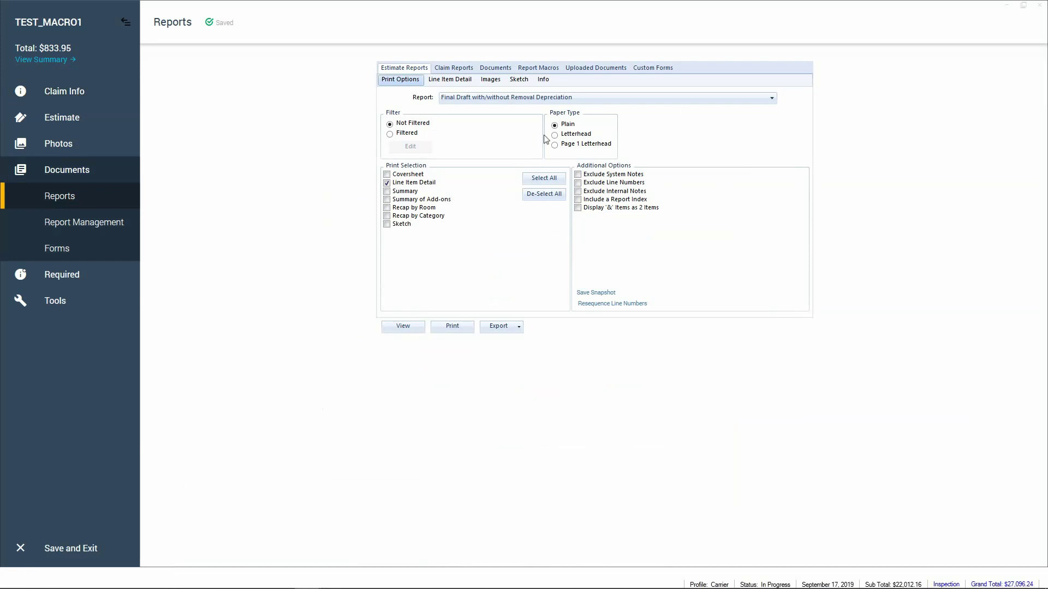
- Choose the Differences Report for TEST_MACRO1 and look at the choices for the comparison estimate
{"action": "left_click", "coordinate": [526, 97]}
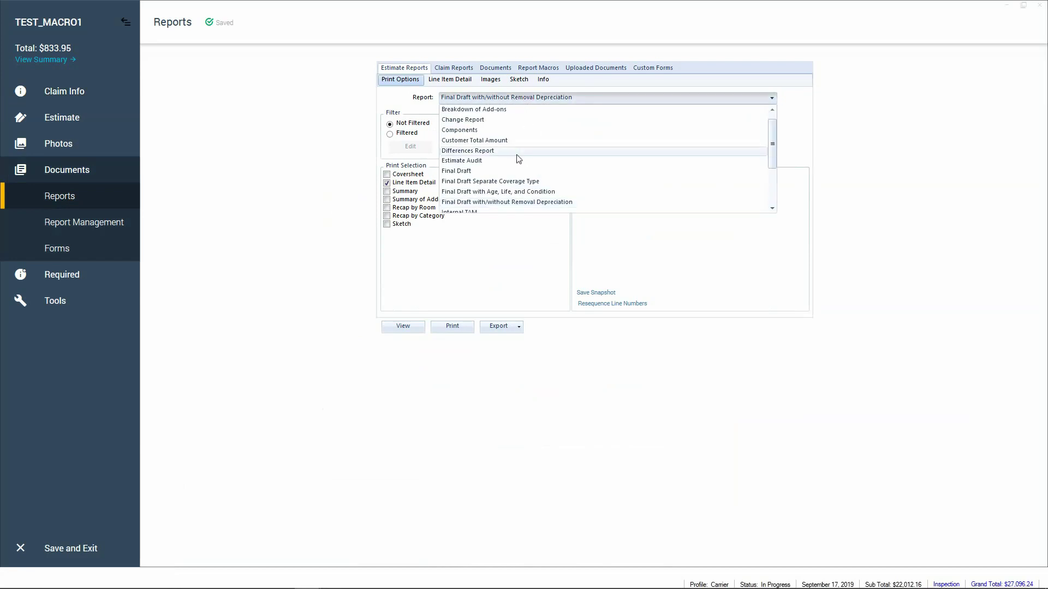
{"action": "left_click", "coordinate": [516, 152]}
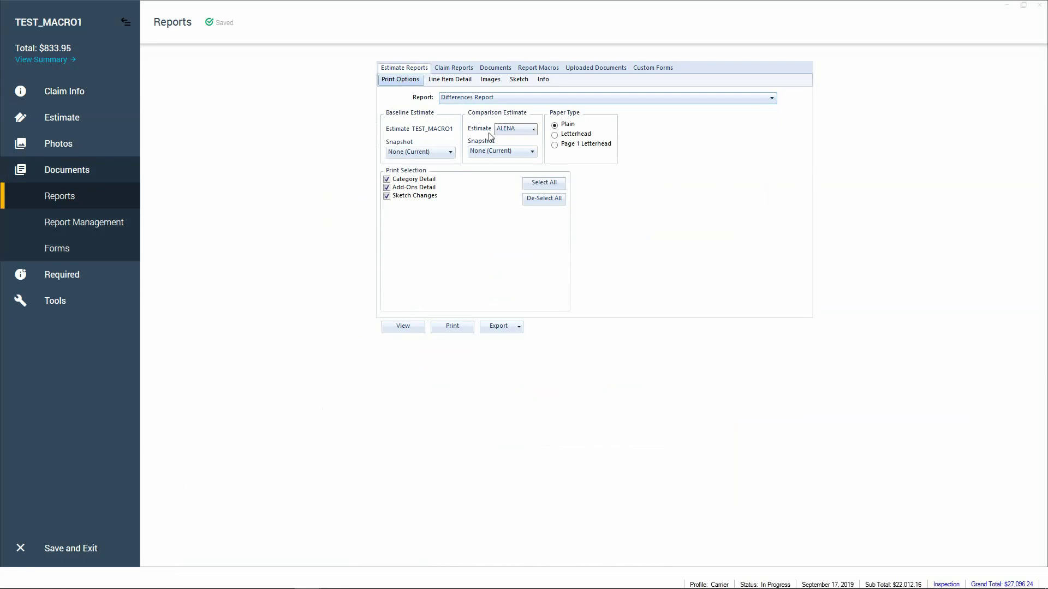
{"action": "left_click", "coordinate": [505, 130]}
{"action": "left_click", "coordinate": [506, 140]}
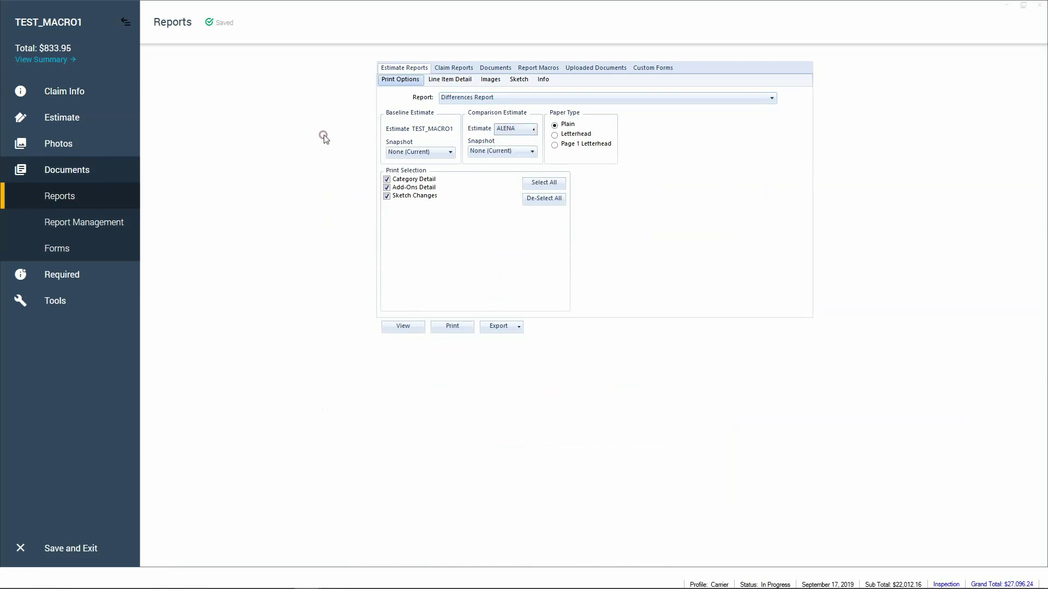